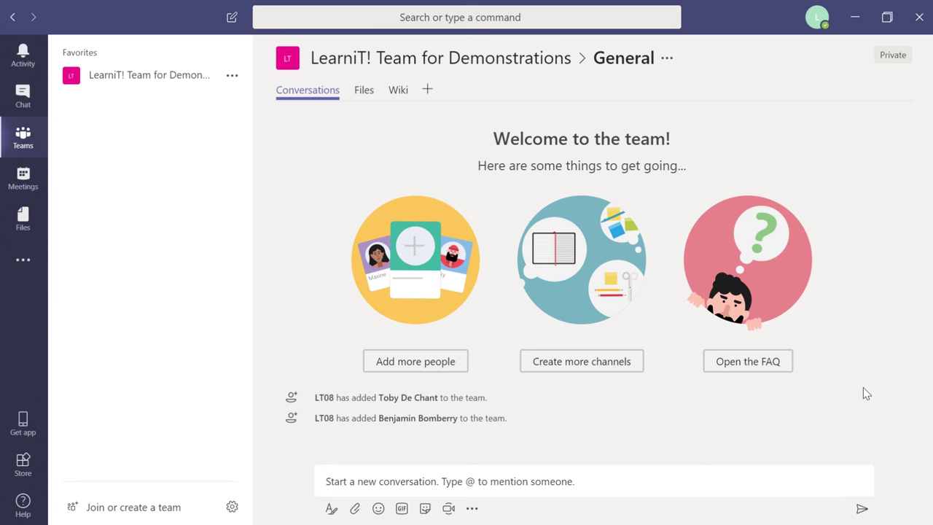
# Minimize the Teams desktop app from the General channel to reveal the Windows desktop
pyautogui.click(854, 17)
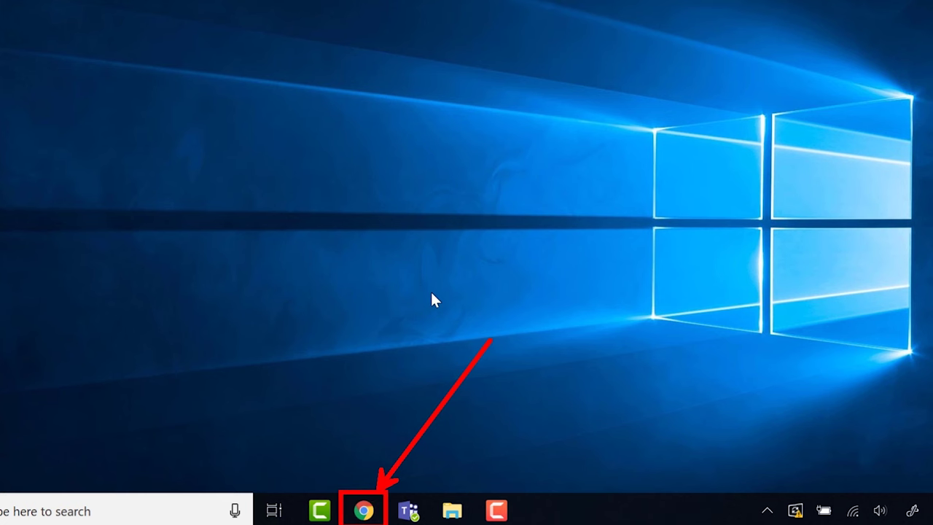
# Bring up Chrome on the Office 365 home page and launch the Teams web app
pyautogui.click(364, 510)
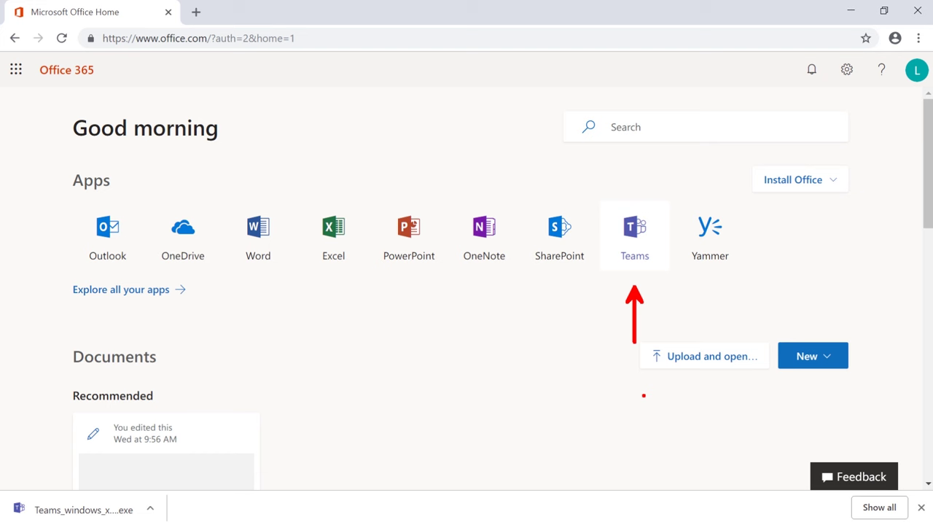
pyautogui.click(628, 233)
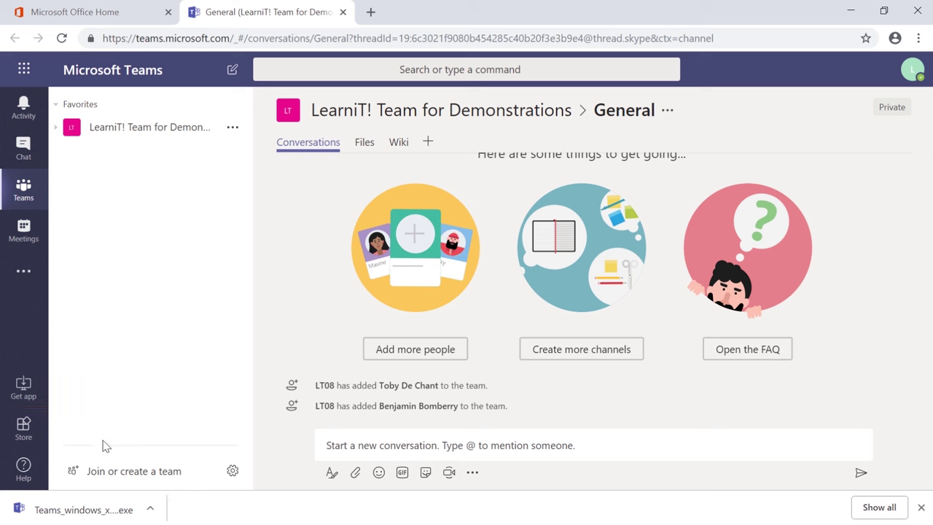
# Launch the downloaded Teams_windows_x....exe installer from the browser's download bar
pyautogui.click(73, 509)
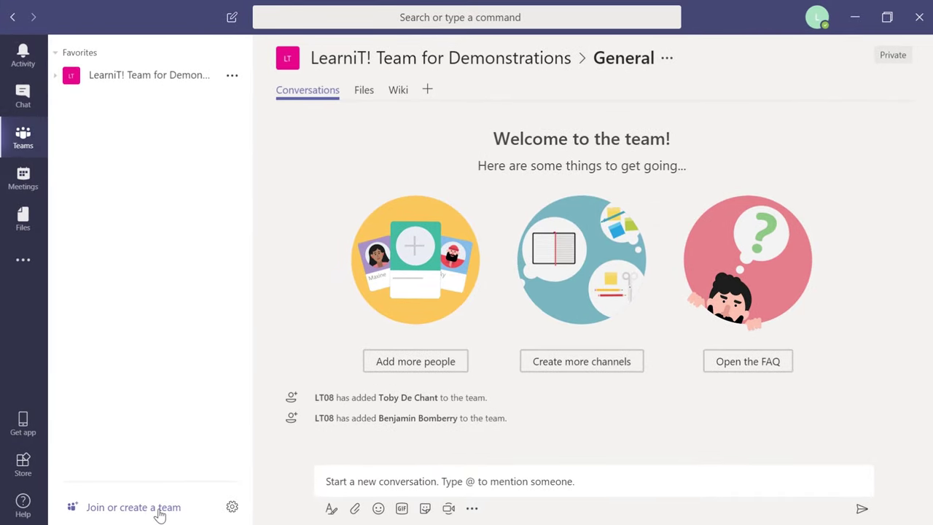
# Join the public Book Club team from the Join or create a team page
pyautogui.click(160, 515)
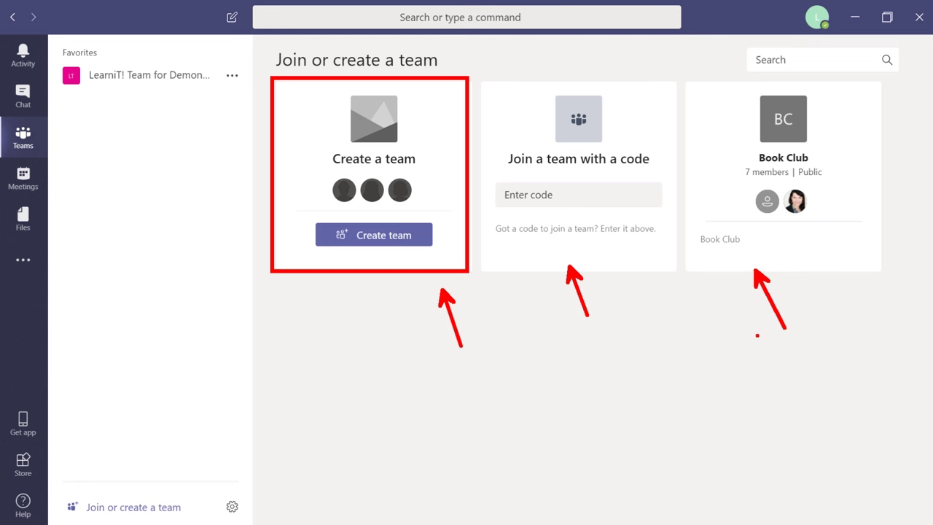
pyautogui.moveTo(774, 248)
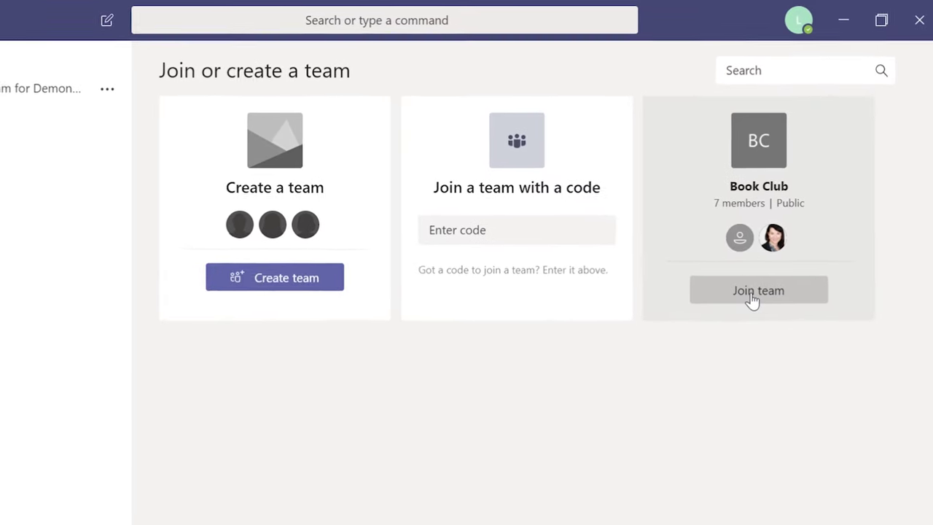
pyautogui.click(763, 267)
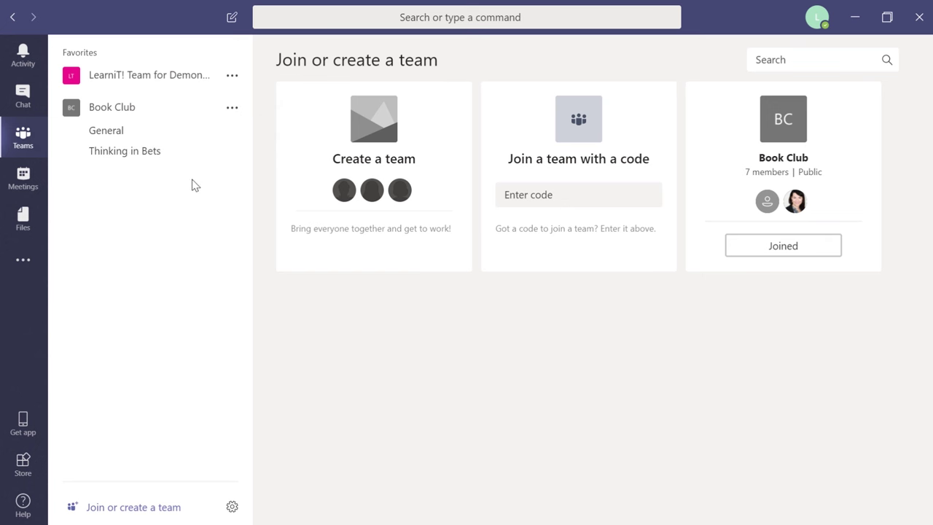
# Expand Book Club's channels and view its General and Thinking in Bets channels
pyautogui.click(164, 153)
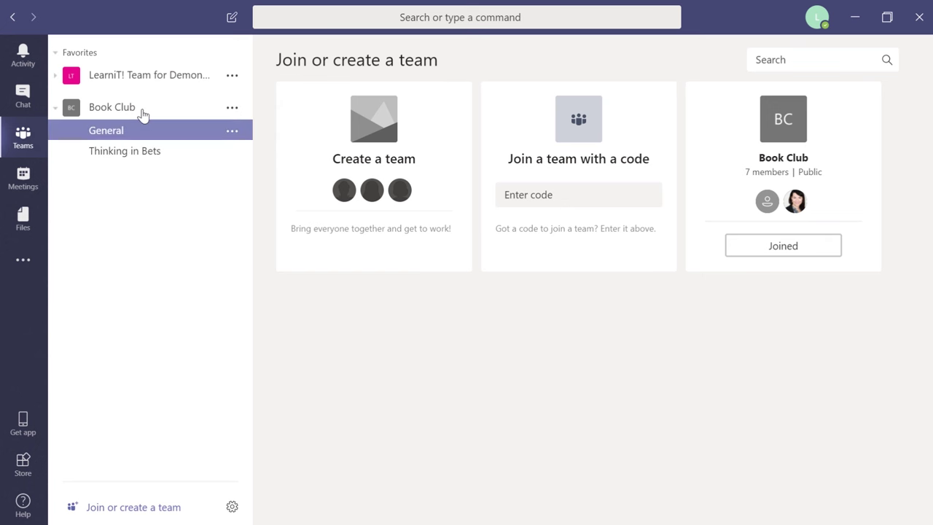
pyautogui.click(138, 109)
pyautogui.click(90, 109)
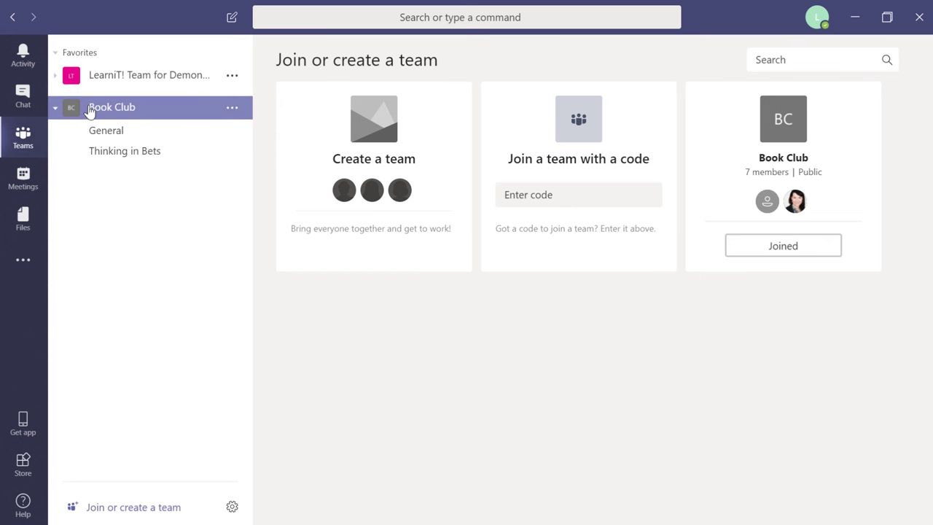
pyautogui.click(109, 132)
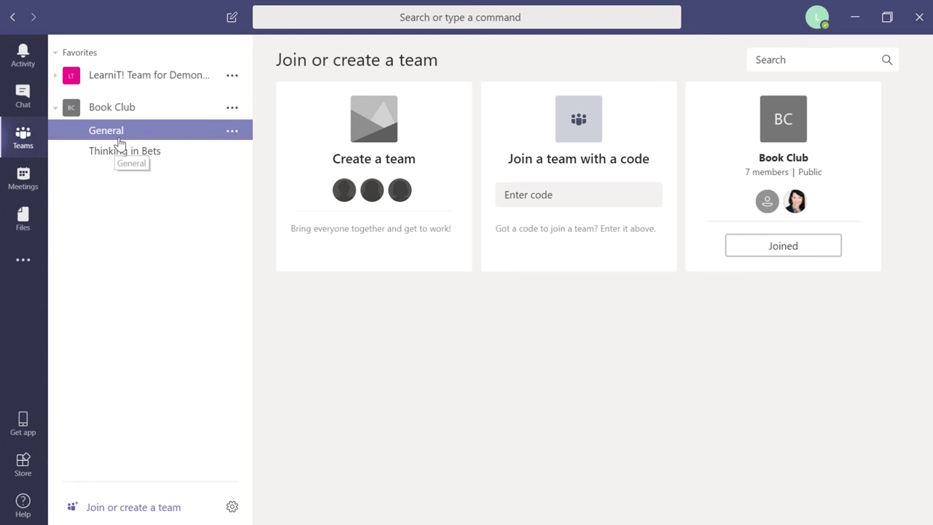
pyautogui.click(130, 156)
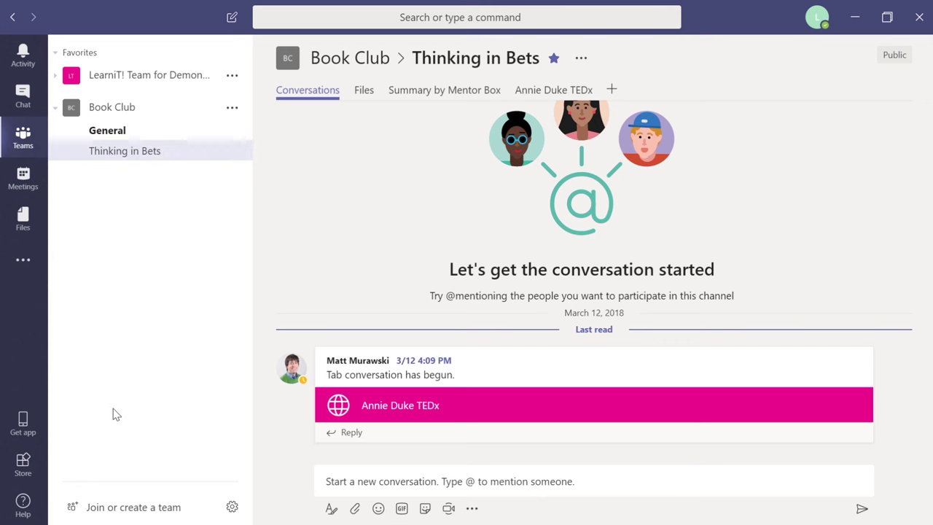
# Return to the Join or create a team page
pyautogui.click(132, 510)
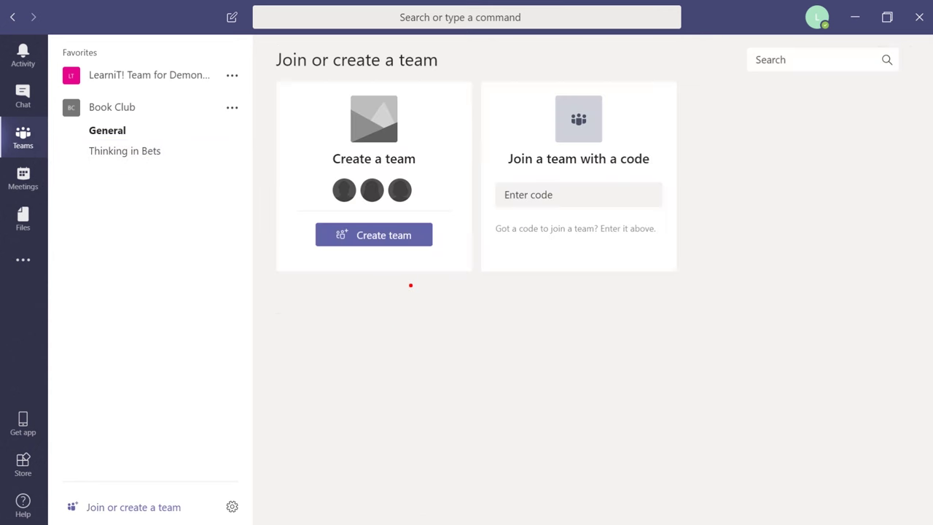
pyautogui.moveTo(474, 78); pyautogui.dragTo(276, 276)
pyautogui.moveTo(373, 262); pyautogui.dragTo(402, 338)
pyautogui.press('Escape')
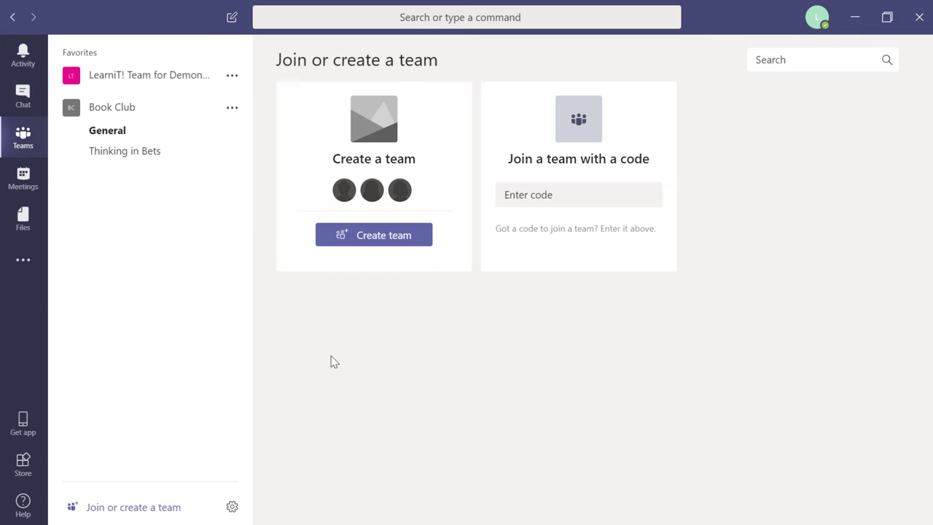
# Create a new team named 'Training Team', described 'Training at LearniT!', with Private privacy
pyautogui.click(398, 238)
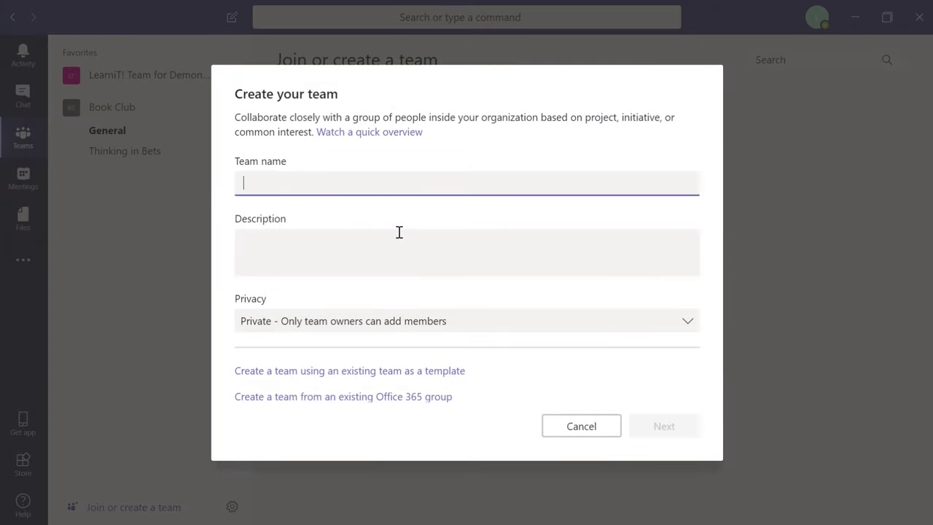
pyautogui.write('Training Team')
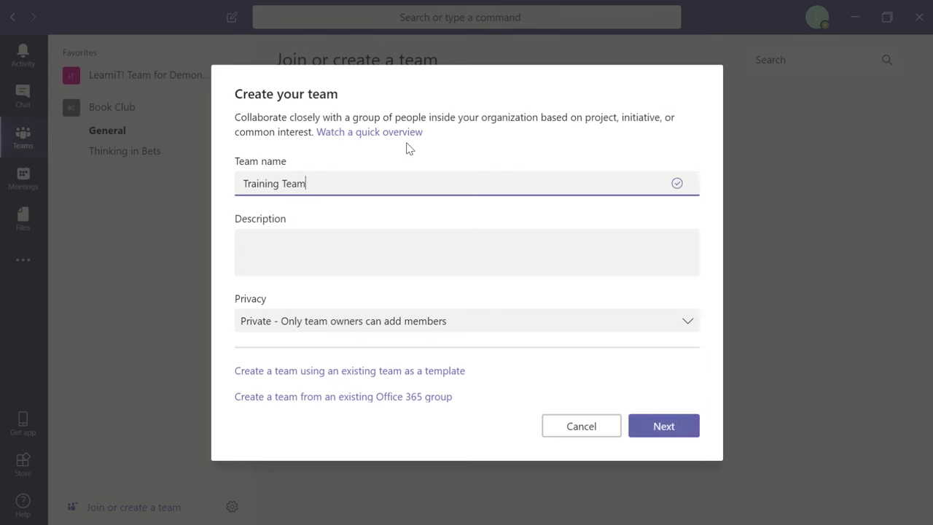
pyautogui.click(346, 242)
pyautogui.write('T')
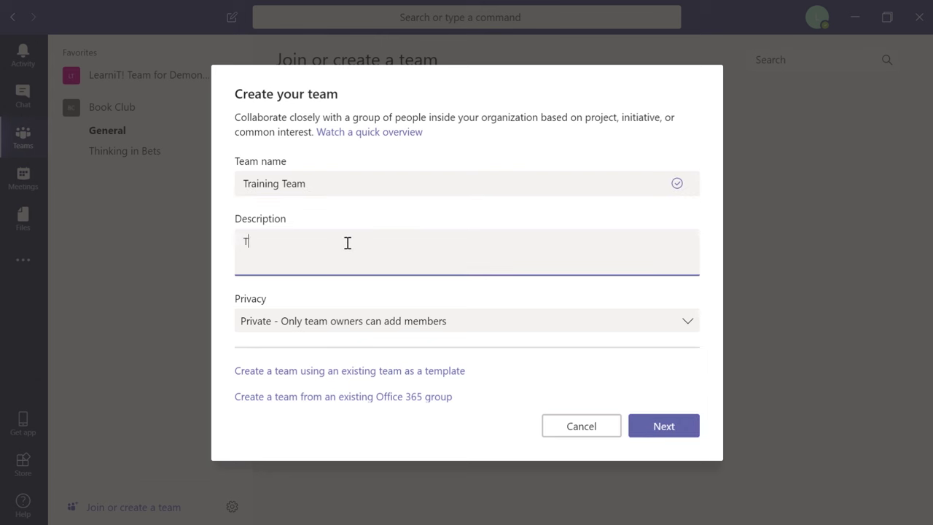
pyautogui.write('raining at LearniT!')
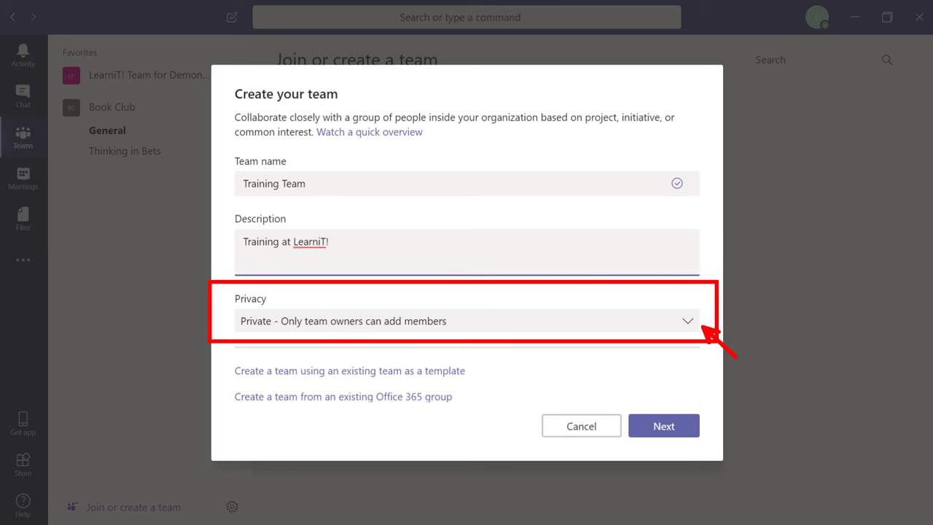
pyautogui.click(685, 322)
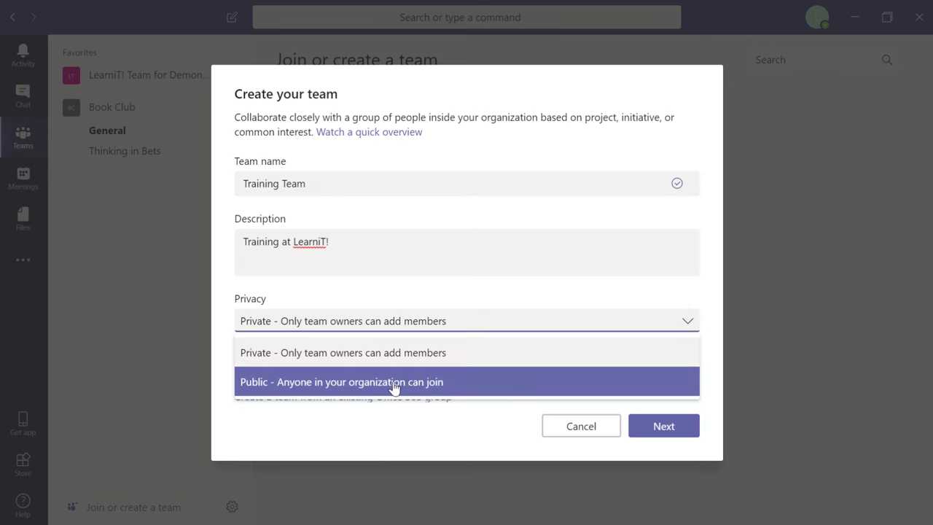
pyautogui.click(445, 357)
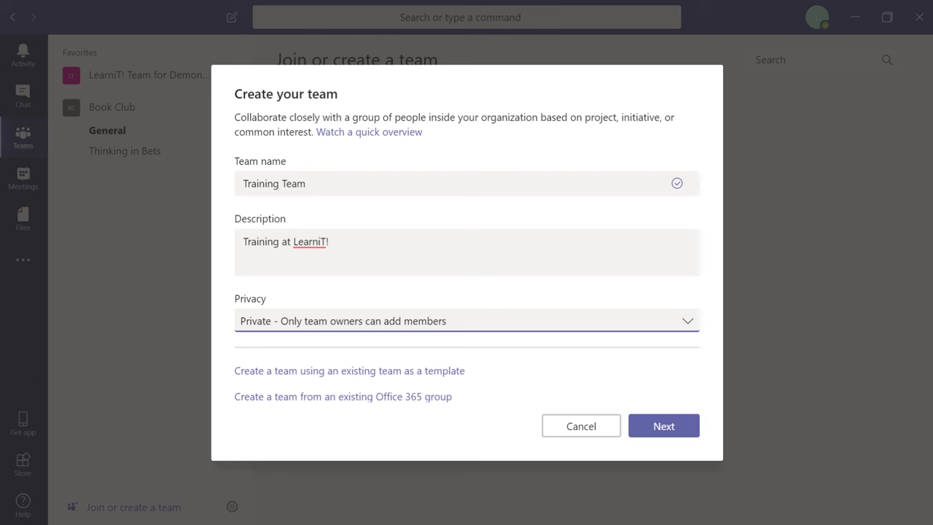
pyautogui.click(665, 427)
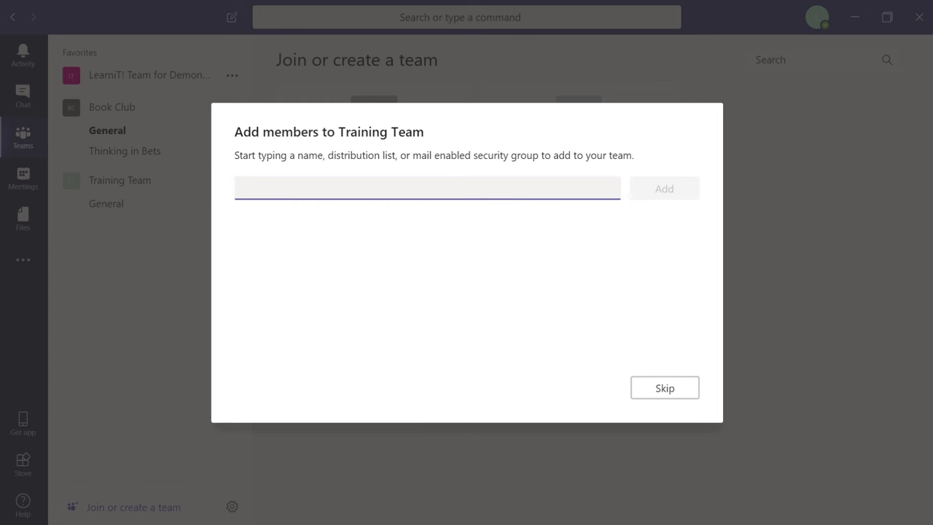
# Search for and add a colleague, check their Member role, then remove them again
pyautogui.write('faz')
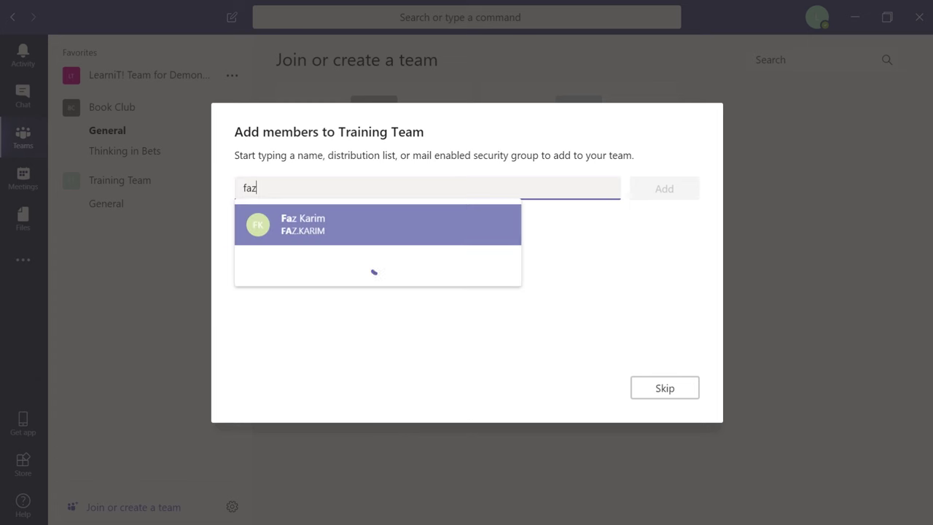
pyautogui.click(389, 220)
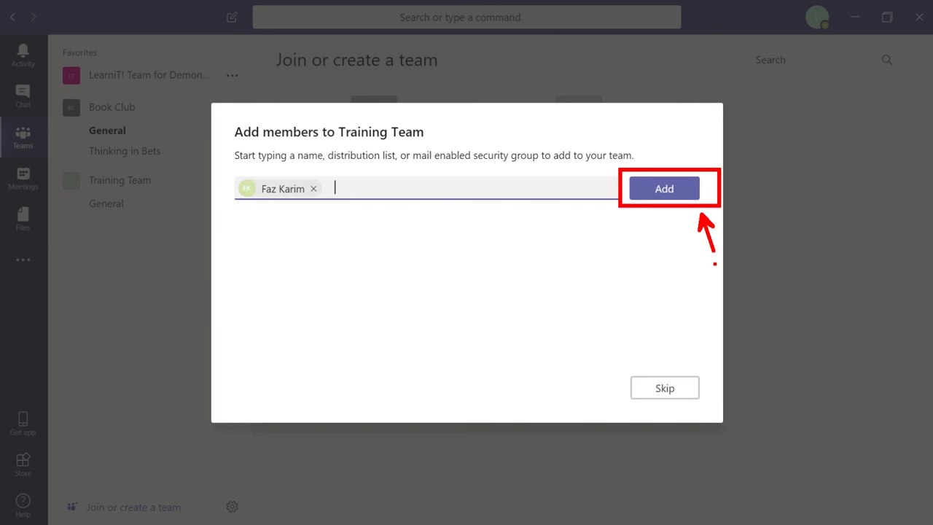
pyautogui.click(652, 201)
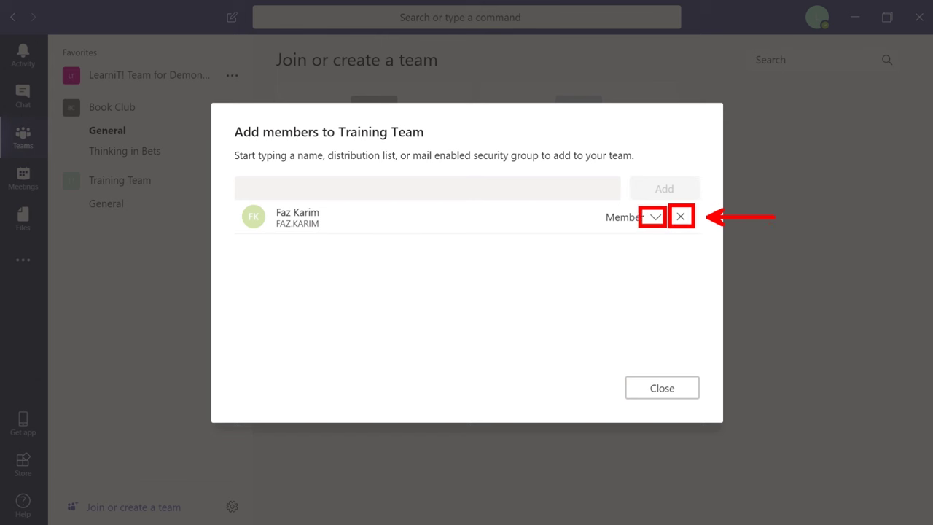
pyautogui.click(655, 218)
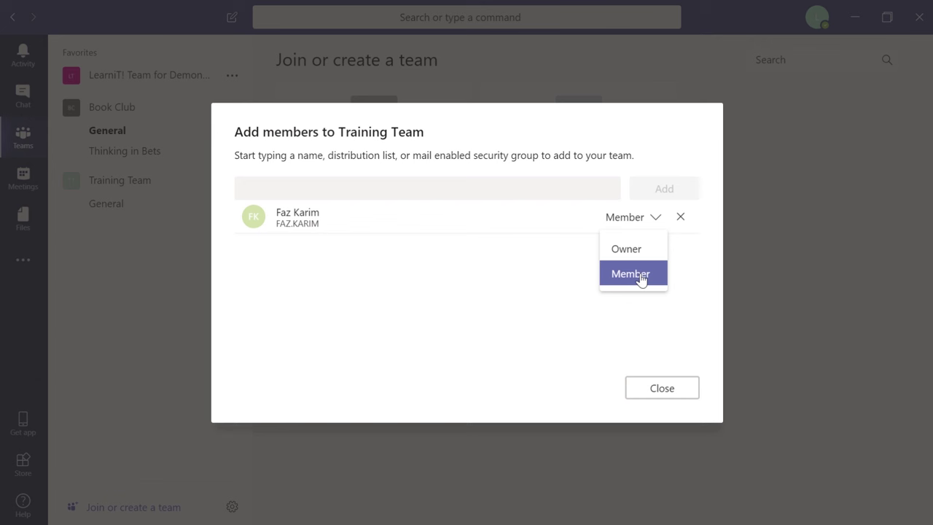
pyautogui.click(653, 226)
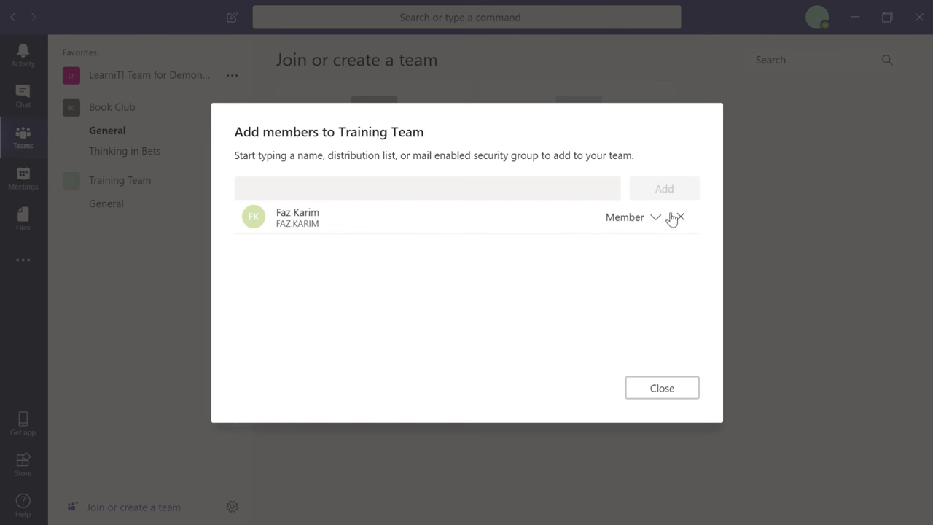
pyautogui.click(678, 218)
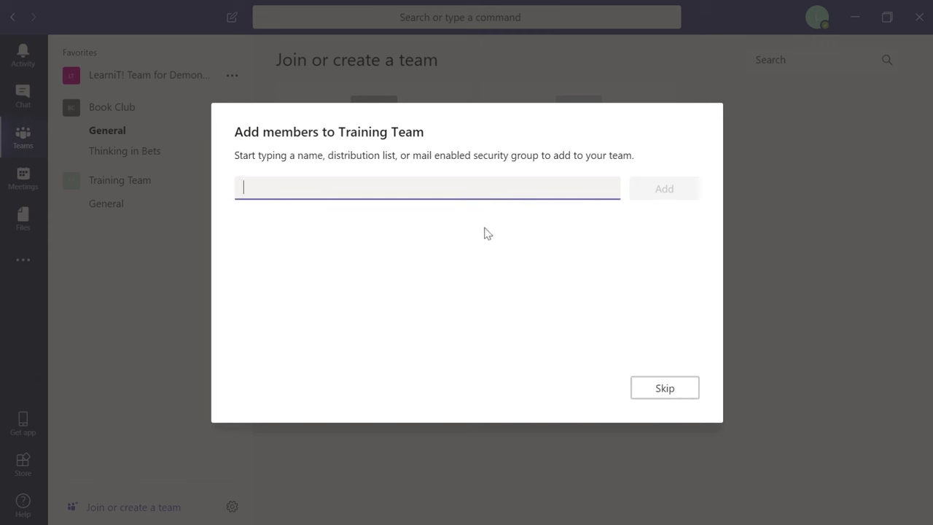
# Re-add the same colleague to Training Team and close the add-members dialog
pyautogui.write('faz')
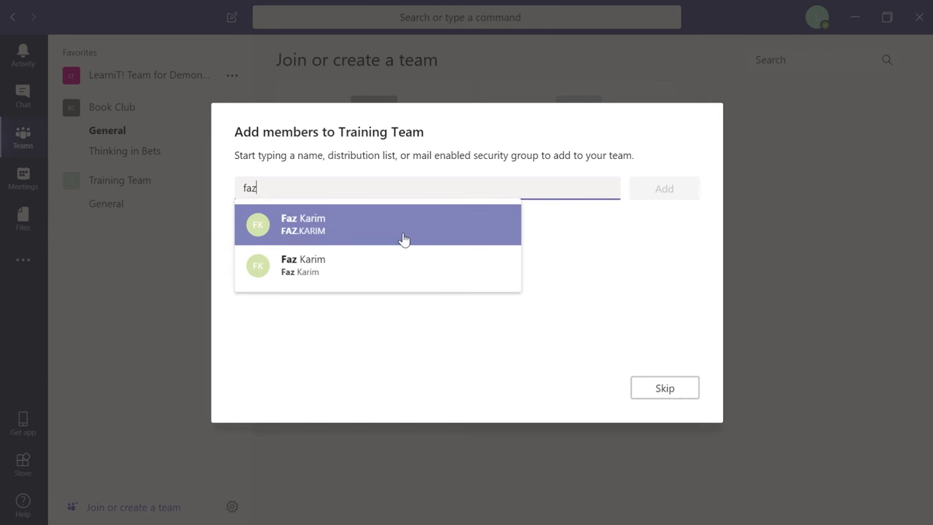
pyautogui.click(404, 239)
pyautogui.click(638, 197)
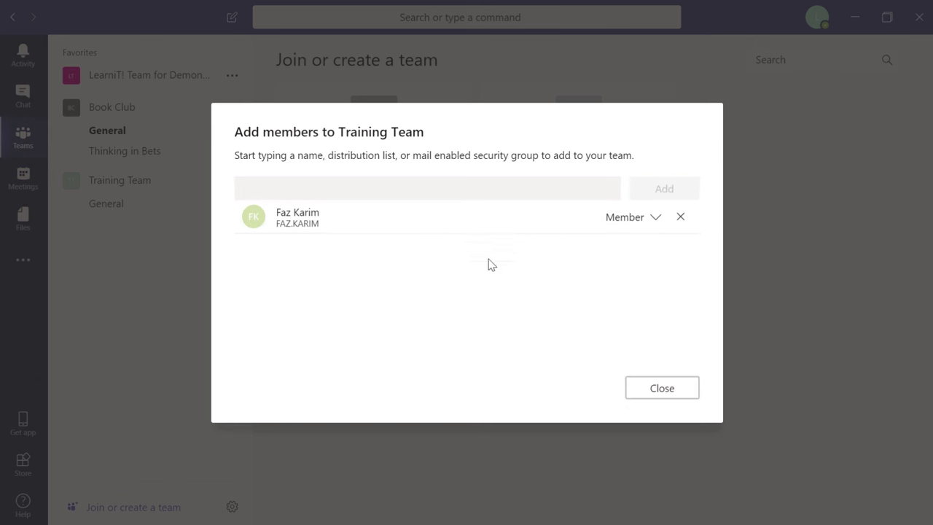
pyautogui.click(683, 400)
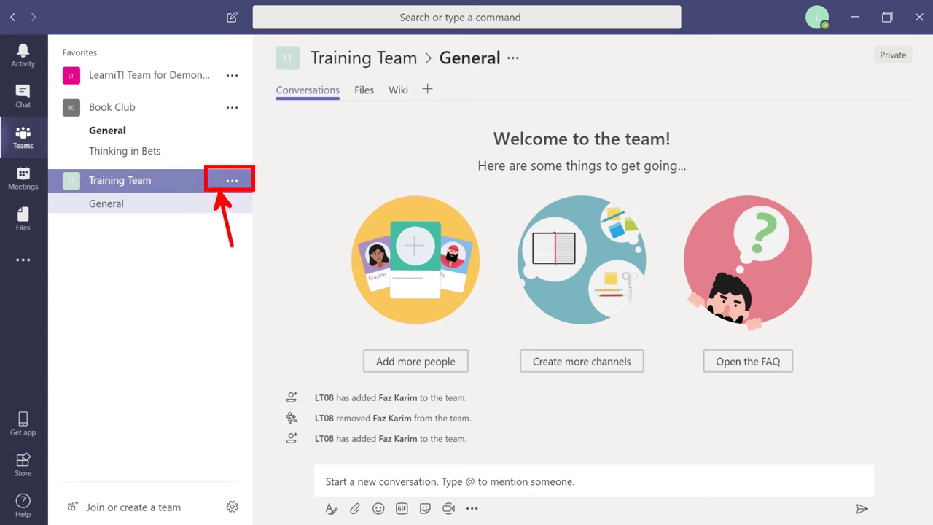
pyautogui.click(233, 183)
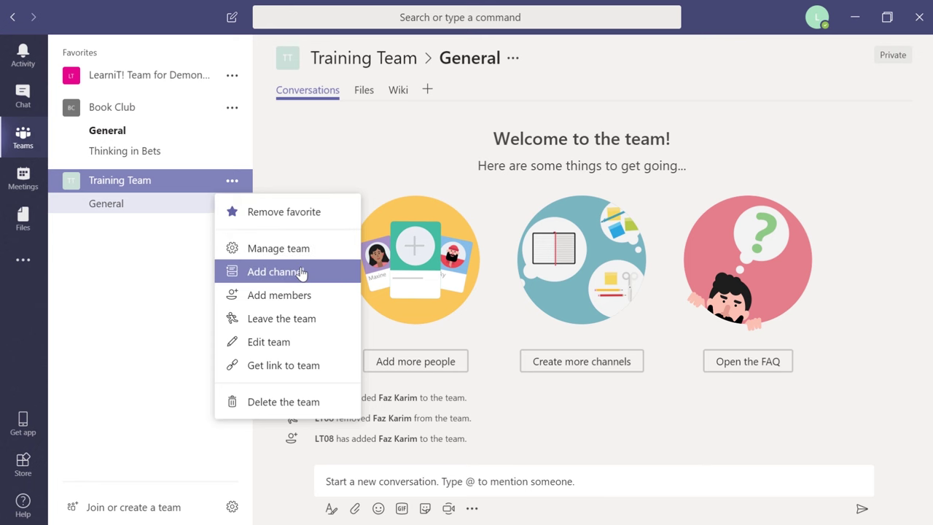
pyautogui.click(320, 299)
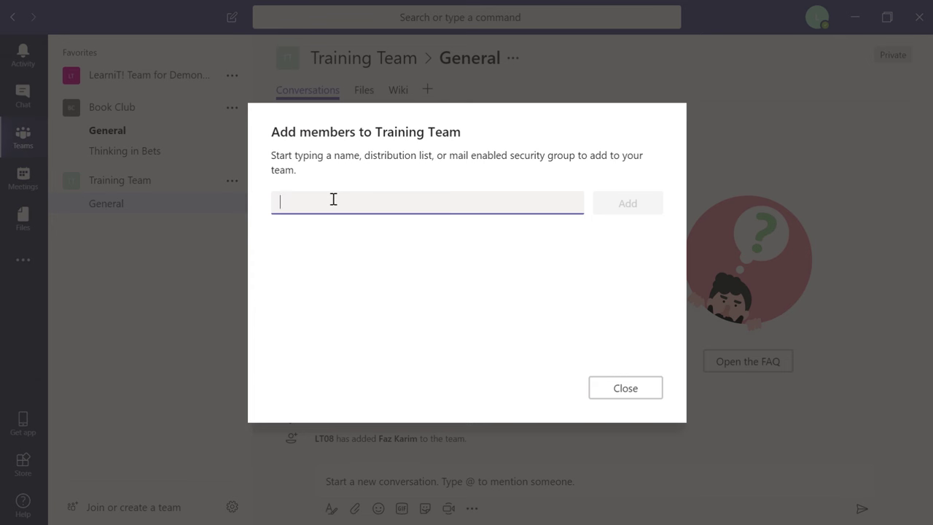
# Search for and add another colleague with the Member role, then close the window
pyautogui.write('mi')
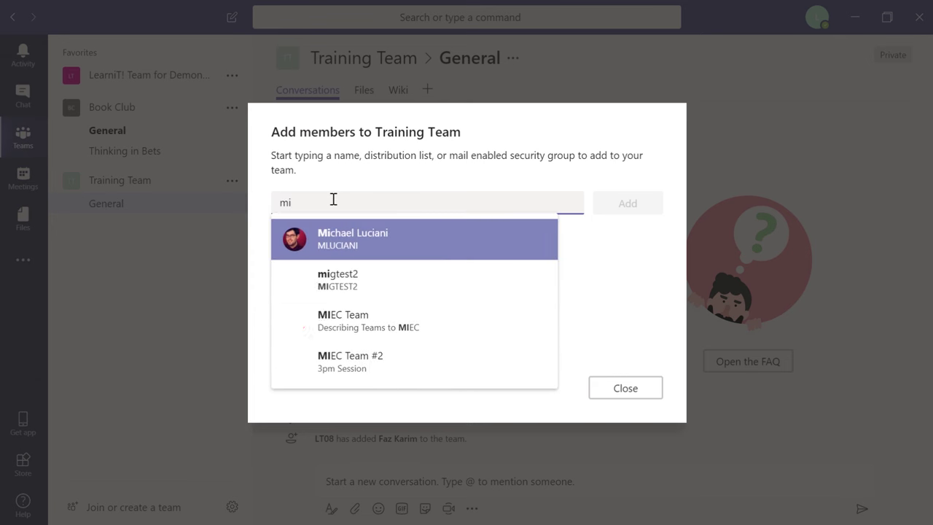
pyautogui.click(358, 243)
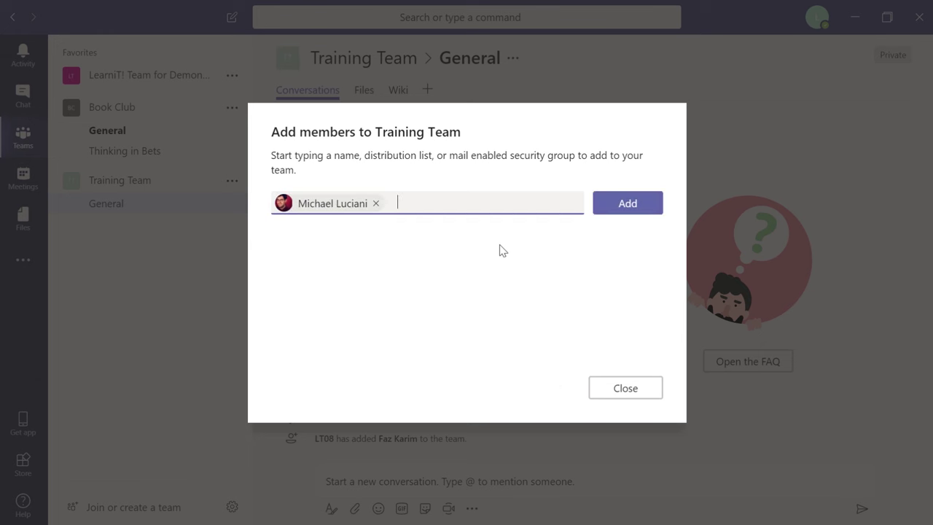
pyautogui.click(637, 210)
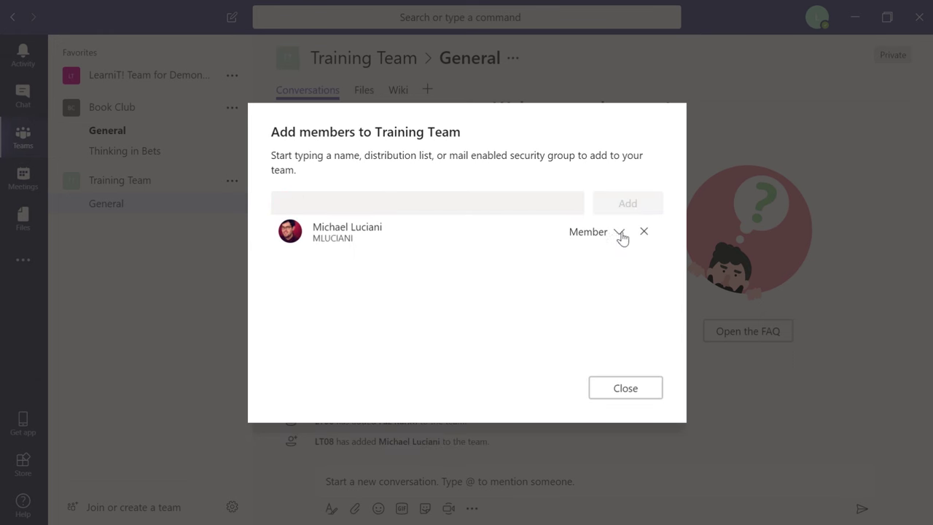
pyautogui.click(619, 233)
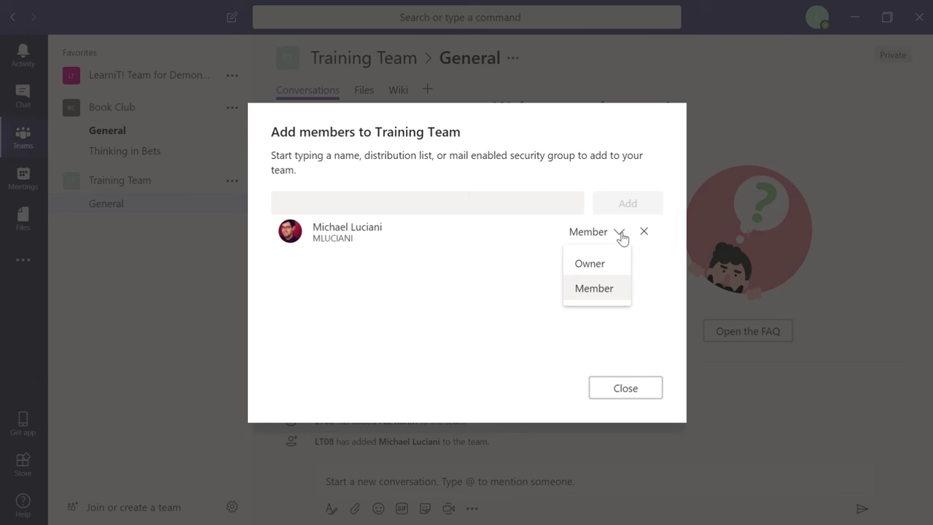
pyautogui.click(620, 236)
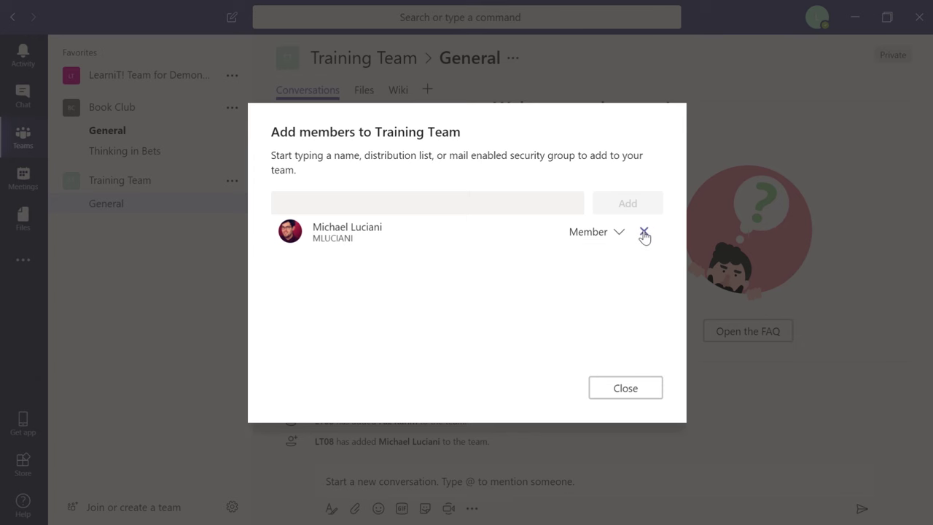
pyautogui.click(625, 391)
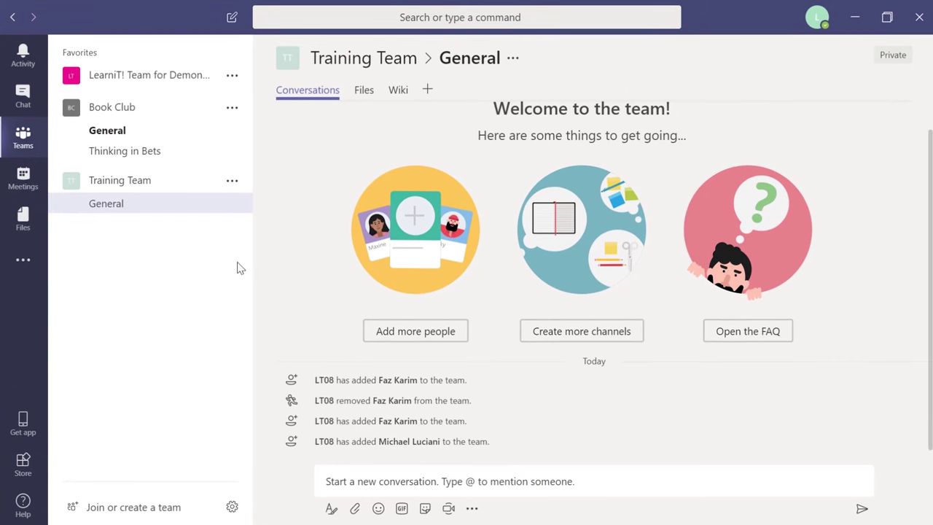
# Leave the Book Club team through its options menu and confirm the departure
pyautogui.click(143, 110)
pyautogui.click(162, 109)
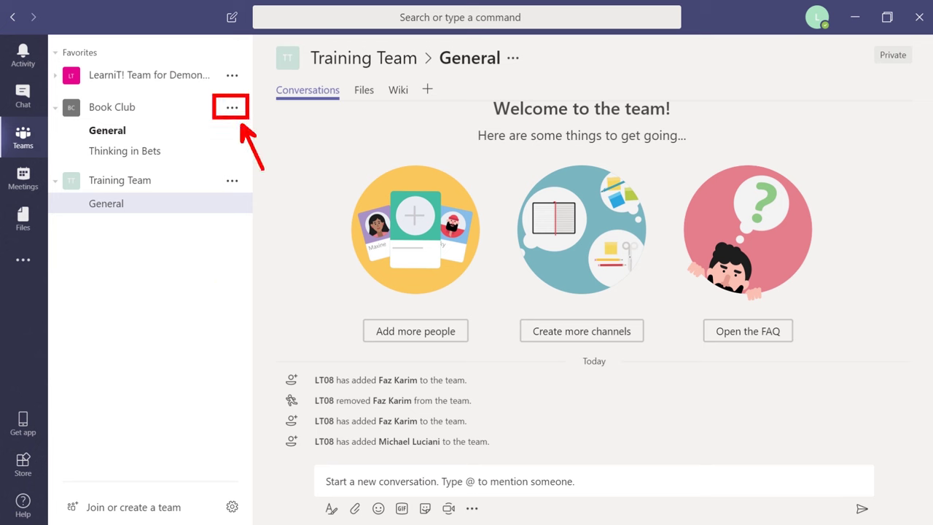
pyautogui.click(232, 108)
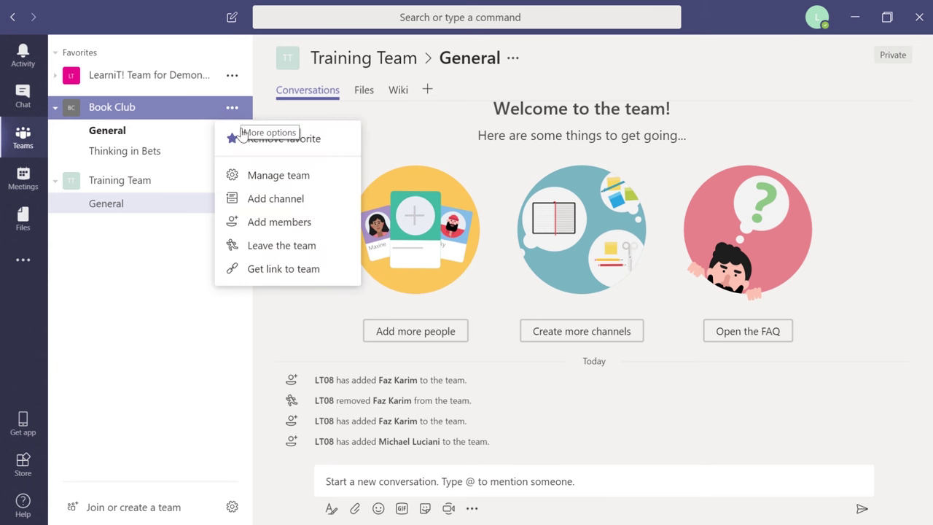
pyautogui.click(281, 246)
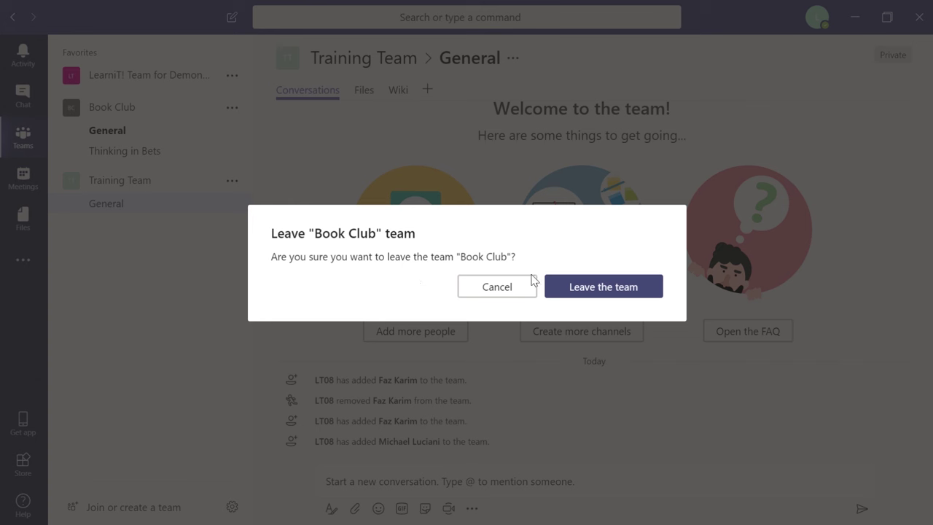
pyautogui.click(575, 288)
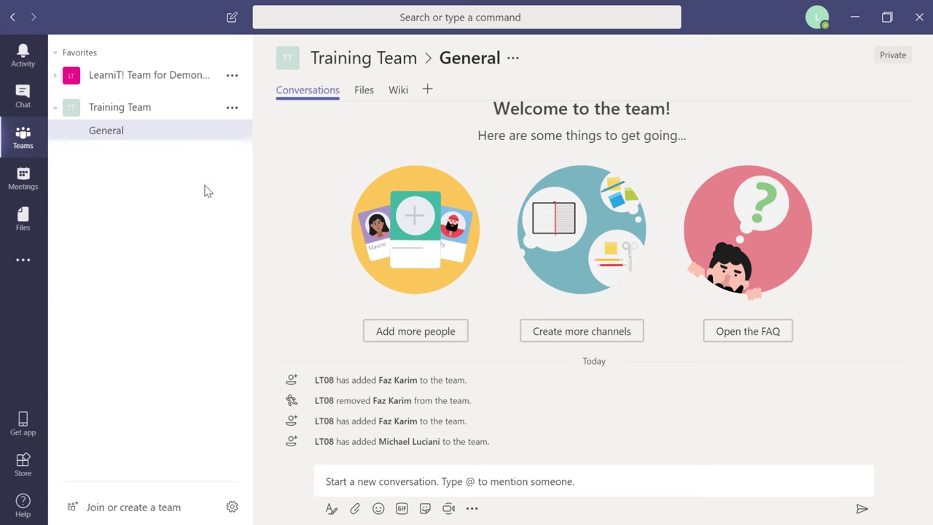
pyautogui.click(231, 109)
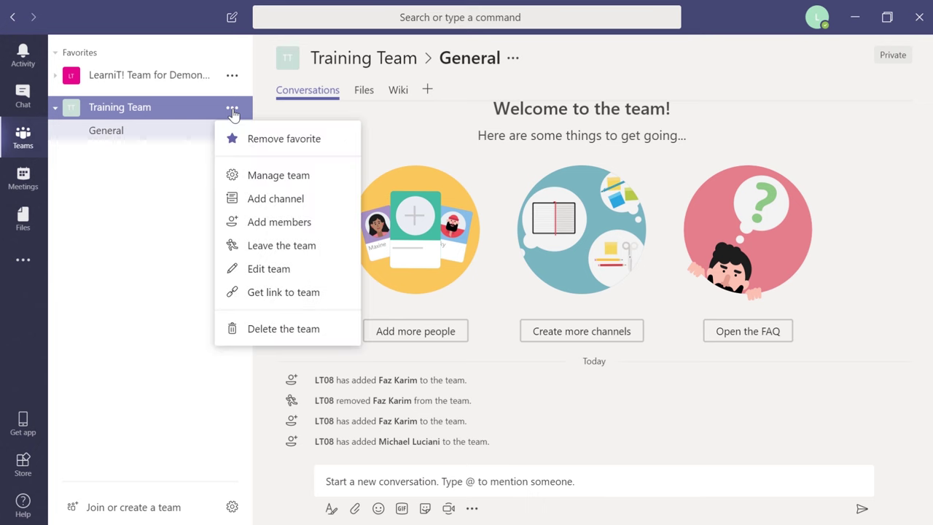
# Open Manage team for Training Team to review its 3 members and their roles
pyautogui.click(284, 182)
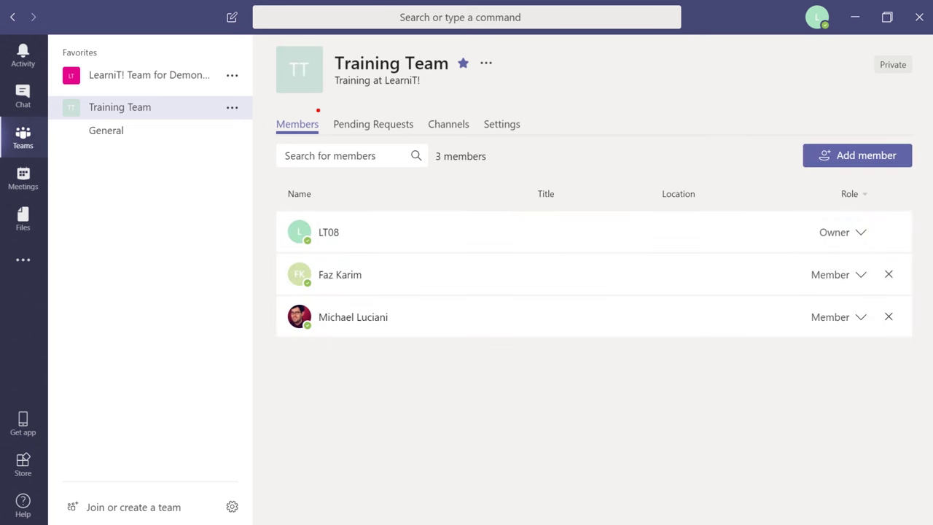
pyautogui.moveTo(314, 114); pyautogui.dragTo(327, 67)
pyautogui.moveTo(373, 109); pyautogui.dragTo(390, 75)
pyautogui.moveTo(446, 108); pyautogui.dragTo(462, 76)
pyautogui.moveTo(510, 115); pyautogui.dragTo(542, 86)
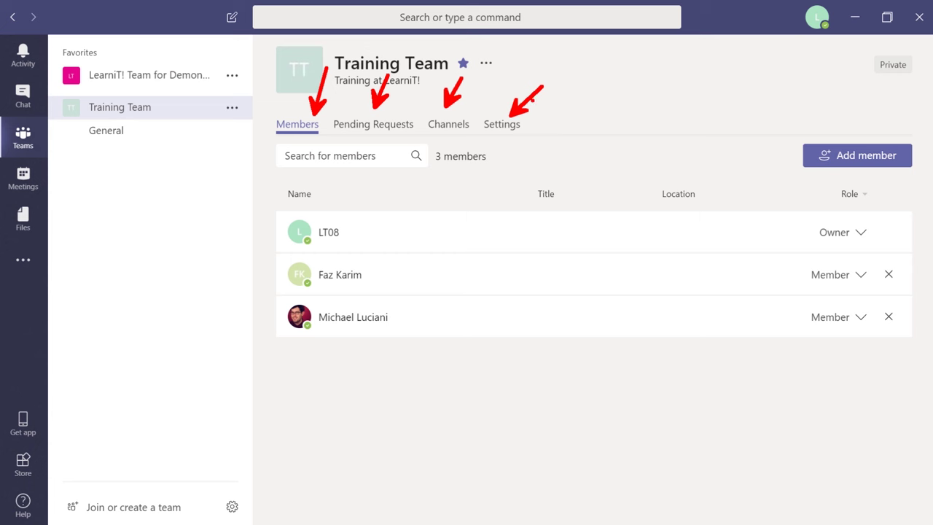
pyautogui.press('Escape')
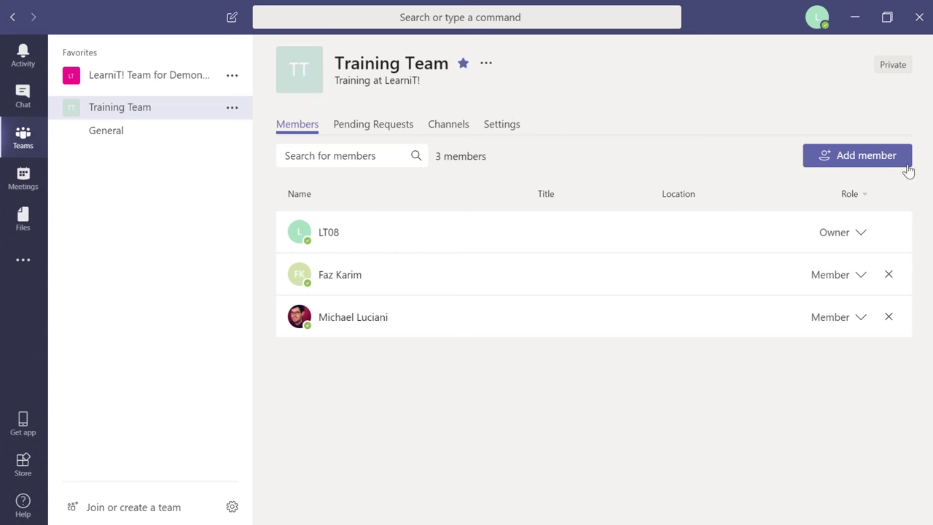
pyautogui.moveTo(927, 134); pyautogui.dragTo(726, 175)
pyautogui.moveTo(440, 134)
pyautogui.mouseDown()
pyautogui.moveTo(413, 150)
pyautogui.moveTo(258, 173)
pyautogui.mouseUp()
pyautogui.moveTo(368, 211); pyautogui.dragTo(357, 186)
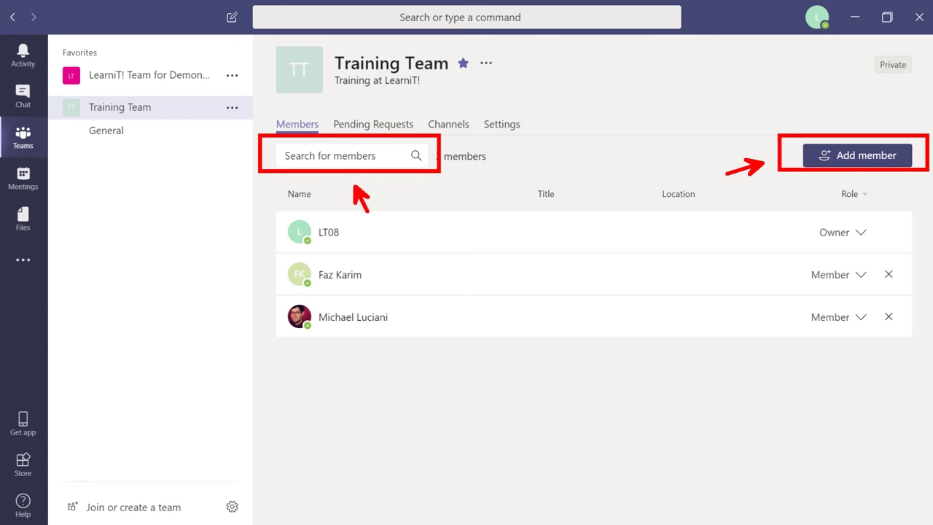
pyautogui.press('Escape')
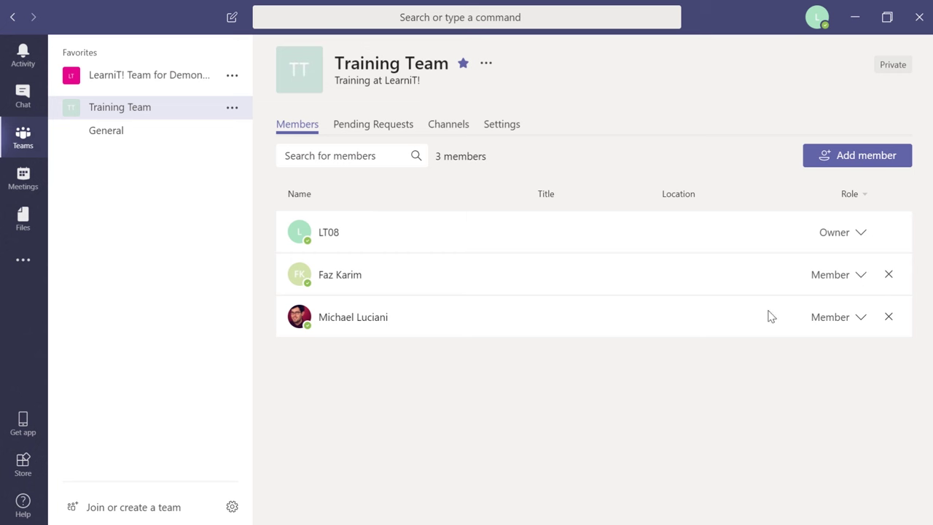
# Remove the most recently added member and change the remaining member's role to Owner
pyautogui.click(888, 317)
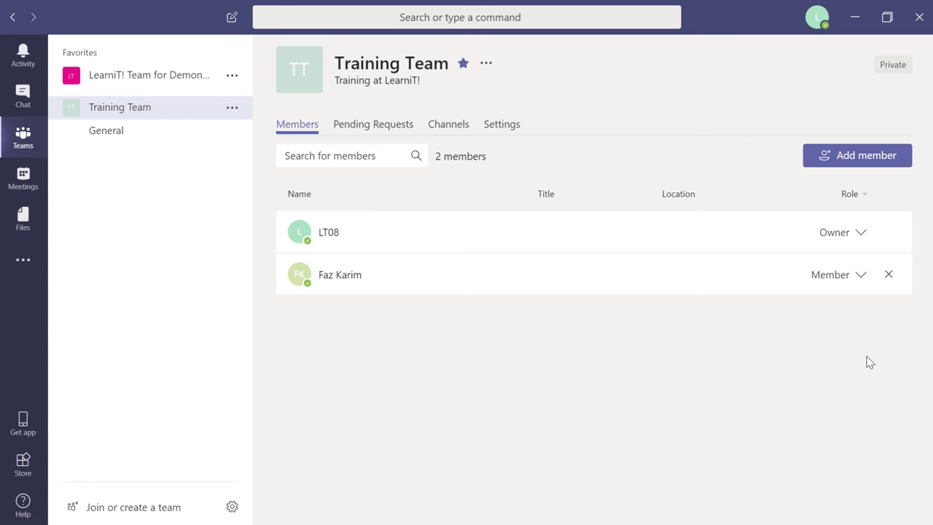
pyautogui.click(860, 283)
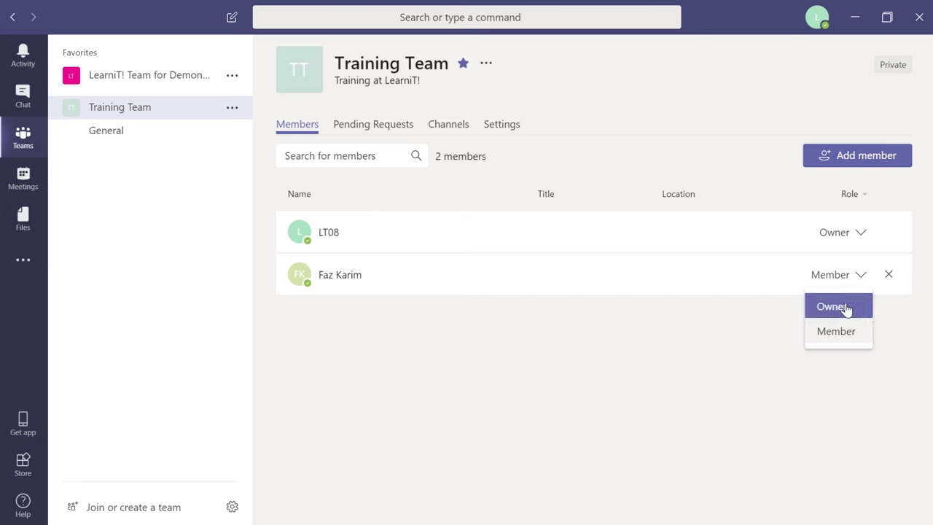
pyautogui.click(843, 307)
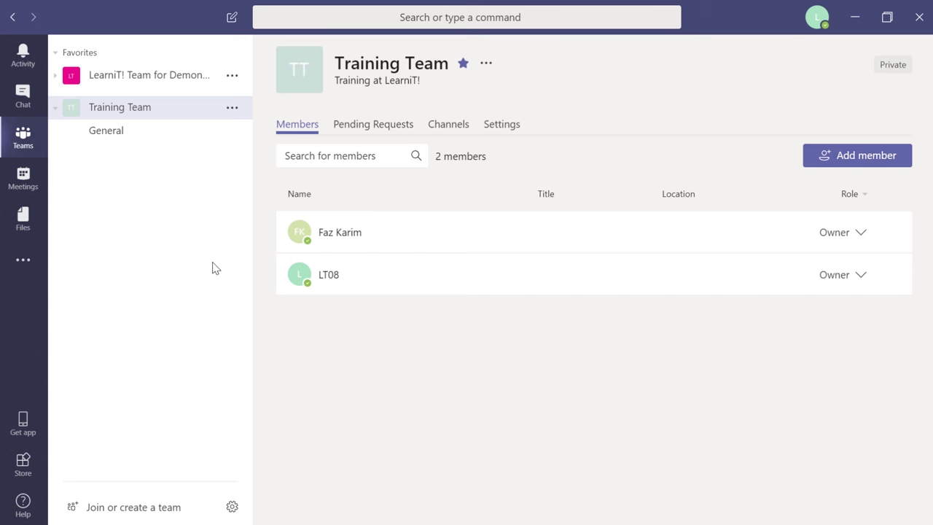
pyautogui.click(142, 117)
# Go back to Training Team's General conversation and bring up the team's More options menu
pyautogui.click(144, 117)
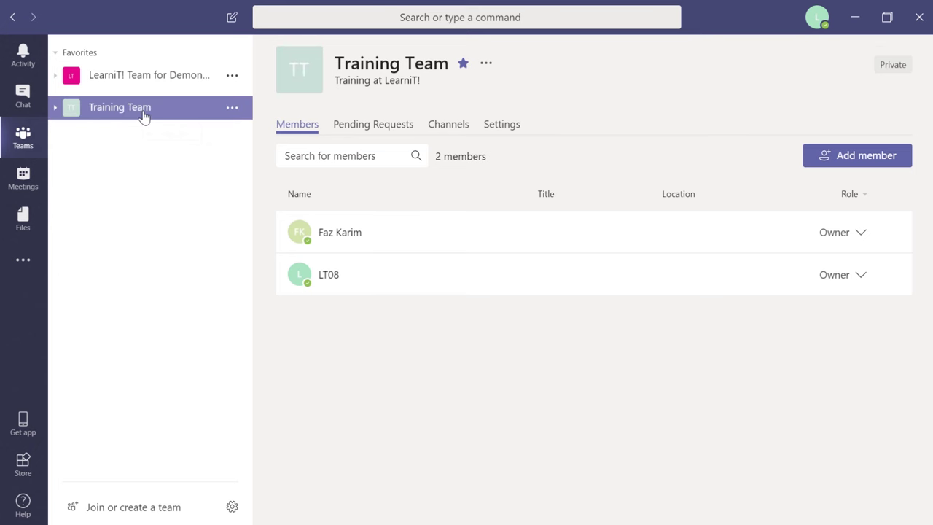
pyautogui.click(143, 117)
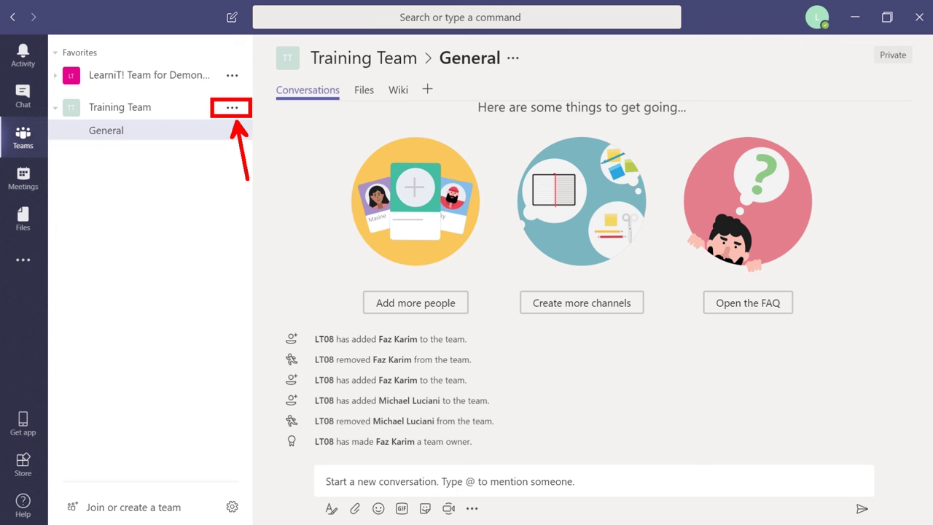
pyautogui.click(231, 108)
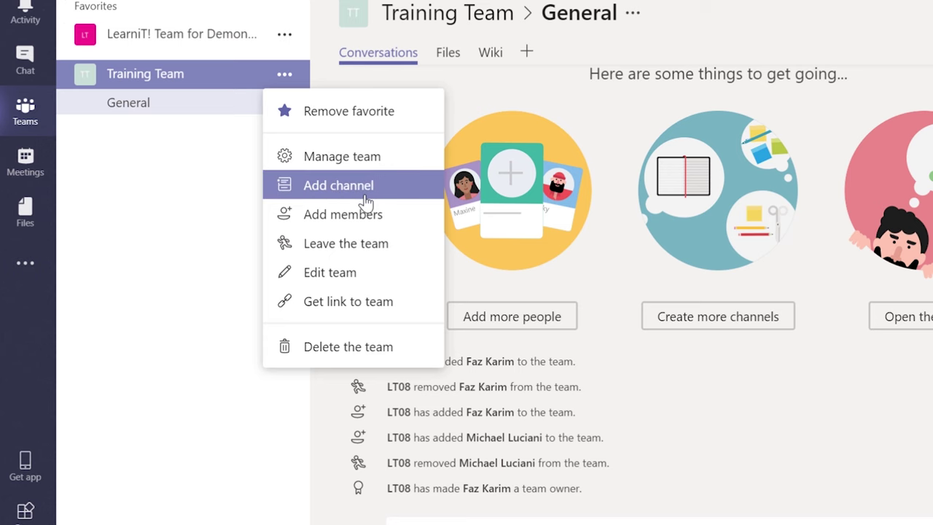
# Draft channel 'Creating class outlines' describing Excel, Powerpoint and Other classes, auto-favorited for the whole team
pyautogui.click(367, 195)
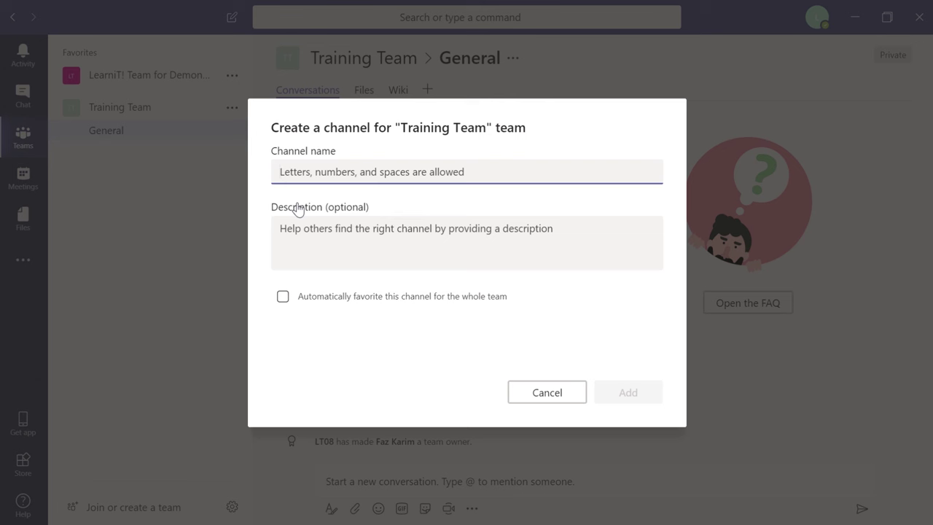
pyautogui.write('Creati')
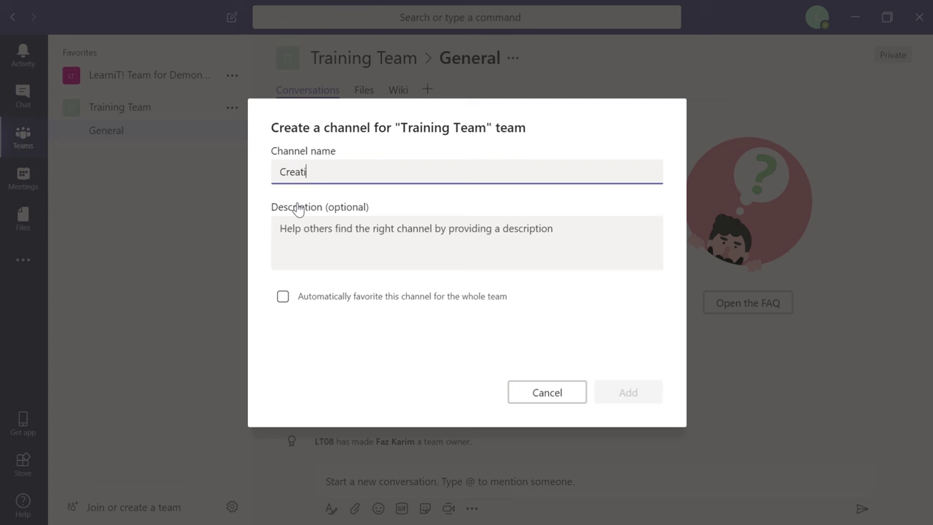
pyautogui.write('ng class outlines')
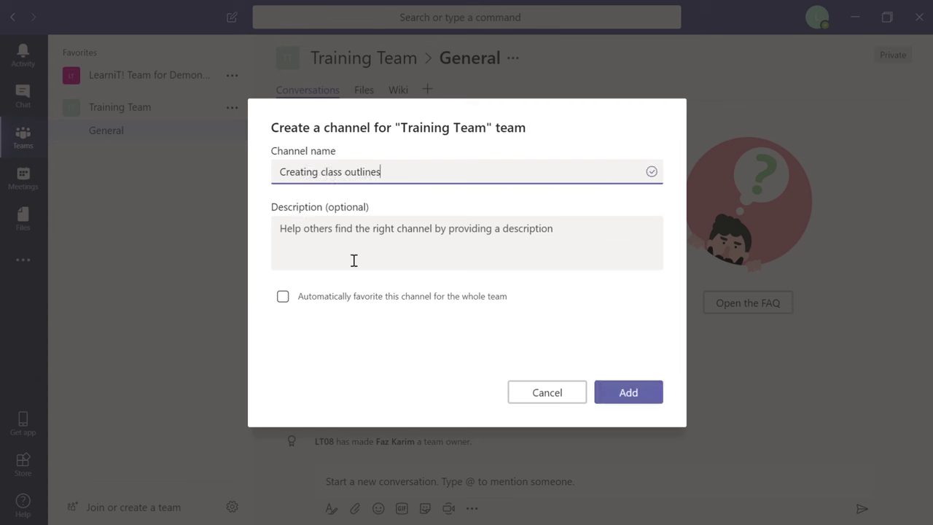
pyautogui.click(331, 236)
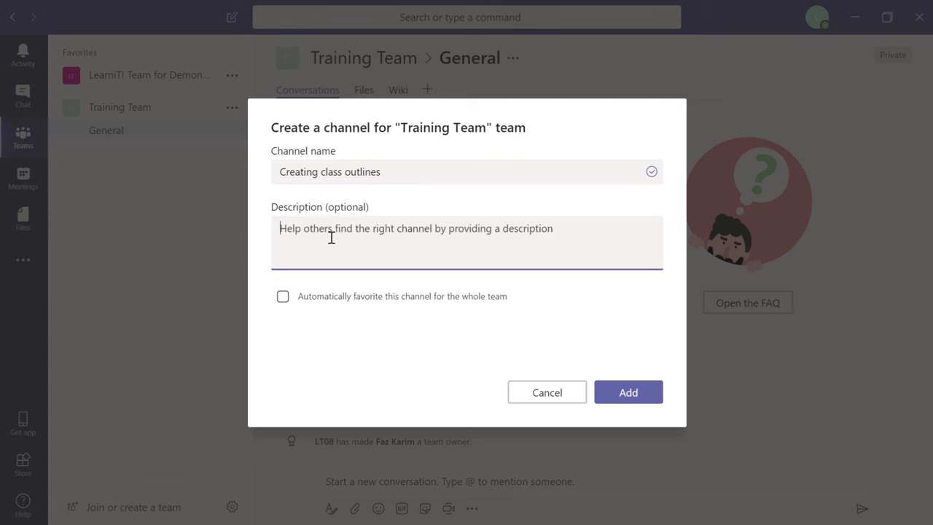
pyautogui.write('Excel')
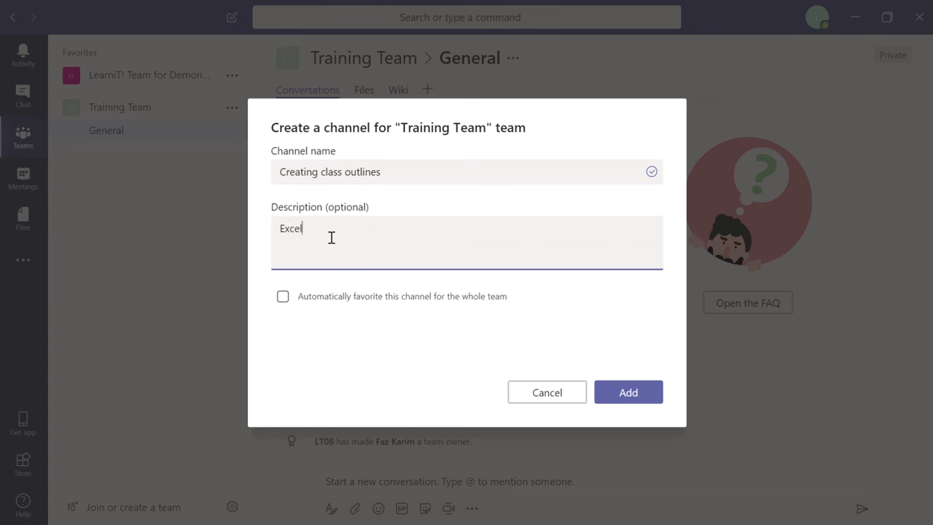
pyautogui.write(' classes')
pyautogui.press('Return')
pyautogui.write('Powerpoint classes')
pyautogui.press('Return')
pyautogui.write('Other c')
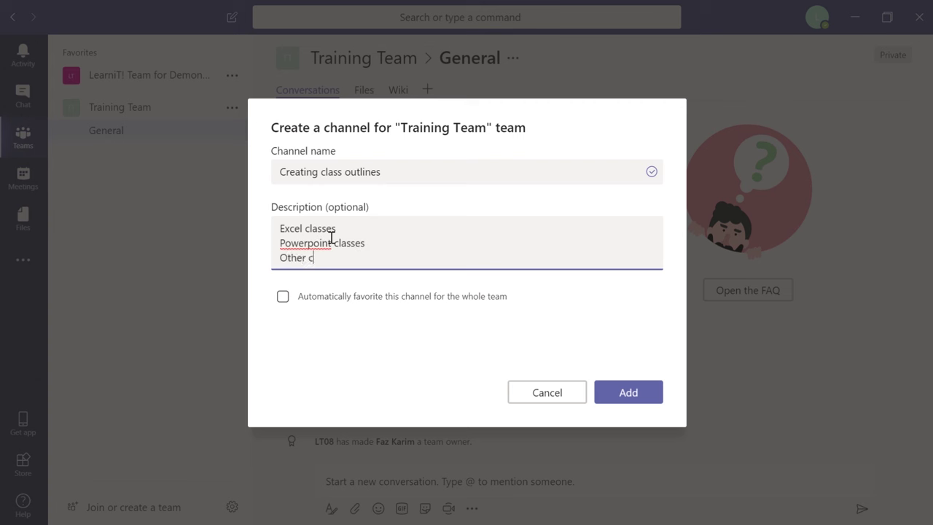
pyautogui.write('lasses')
pyautogui.click(283, 298)
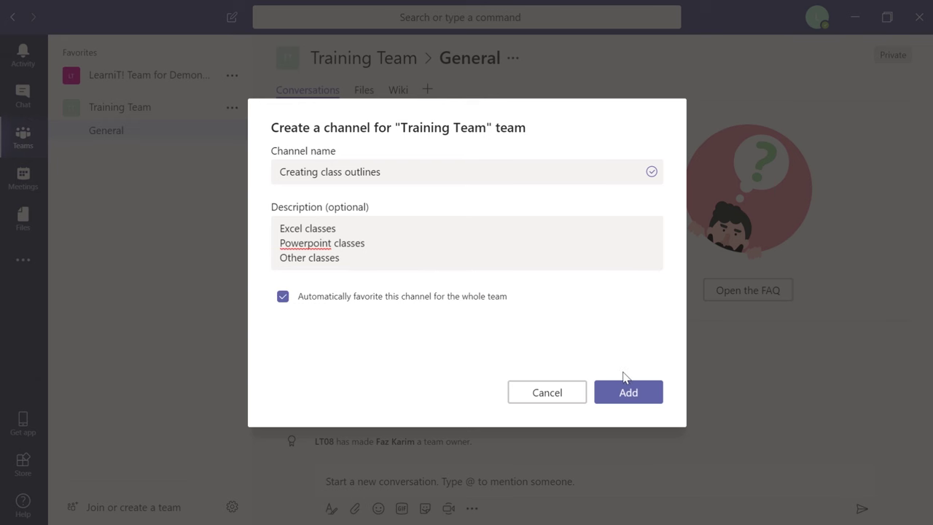